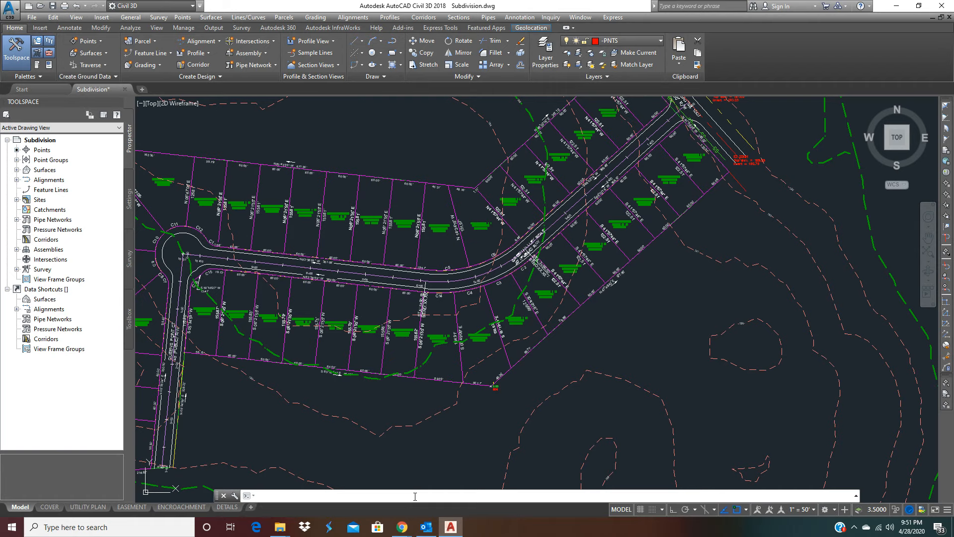
# - Set the MENUBAR system variable to 1
pyautogui.write('nubat')
pyautogui.press('BackSpace')
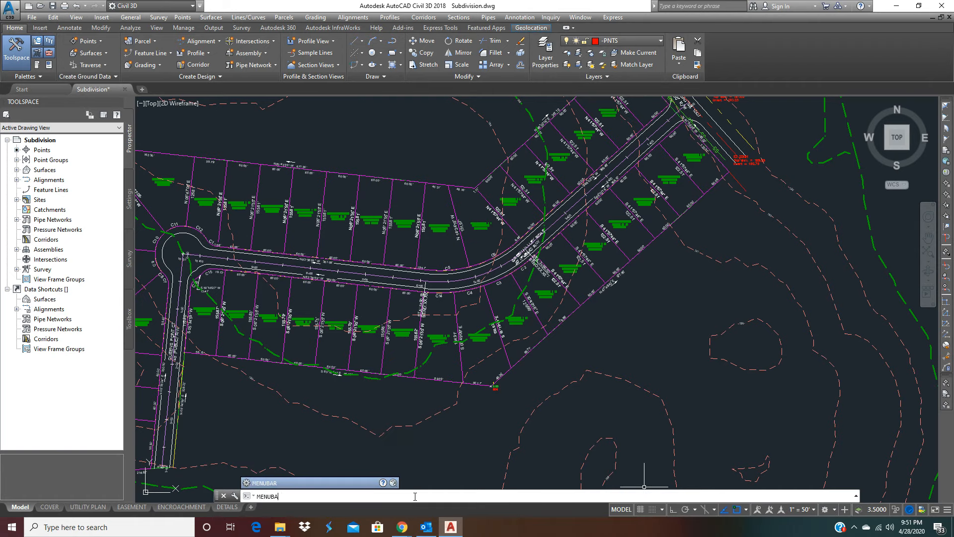
pyautogui.write('r')
pyautogui.press('Return')
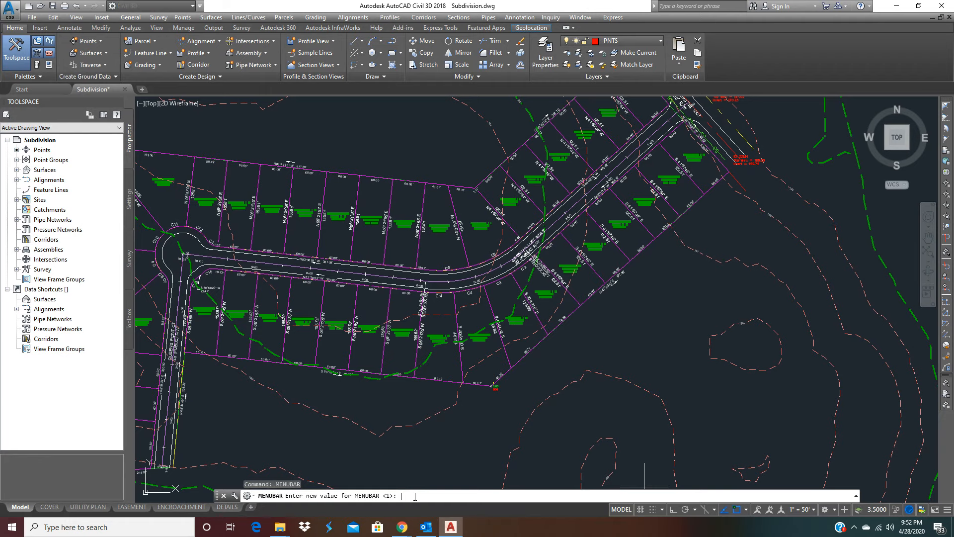
pyautogui.press('Return')
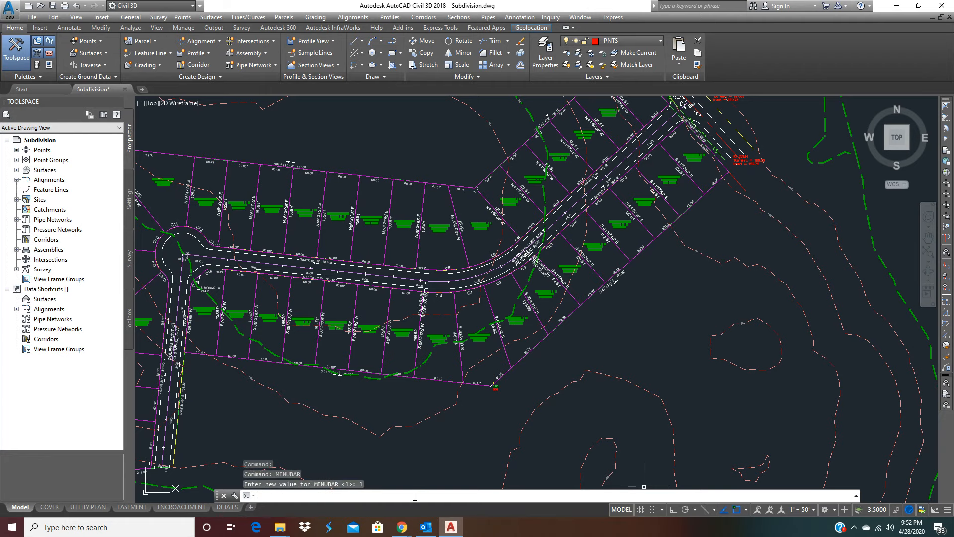
# - List the drawing's points for editing and select point 1
pyautogui.click(182, 18)
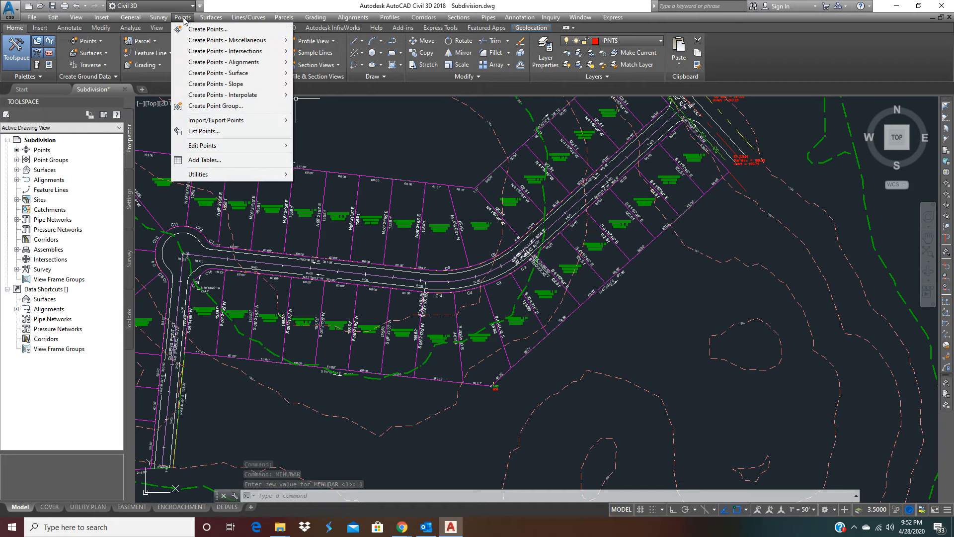
pyautogui.click(203, 132)
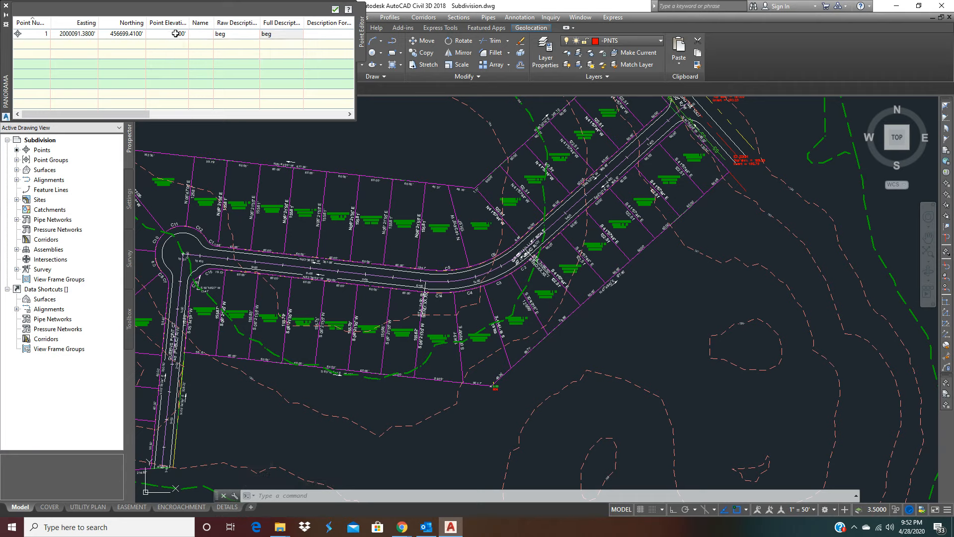
pyautogui.click(32, 34)
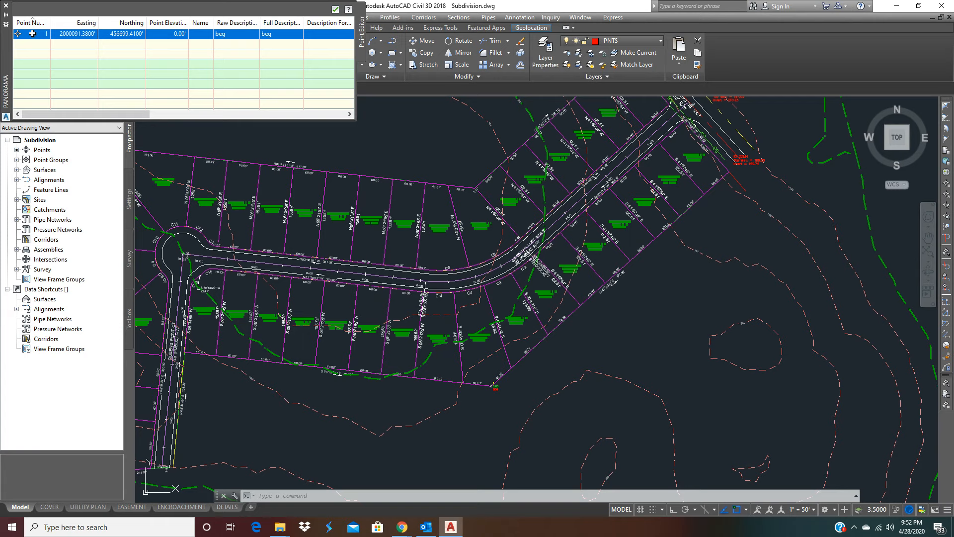
pyautogui.click(35, 36)
pyautogui.rightClick(43, 35)
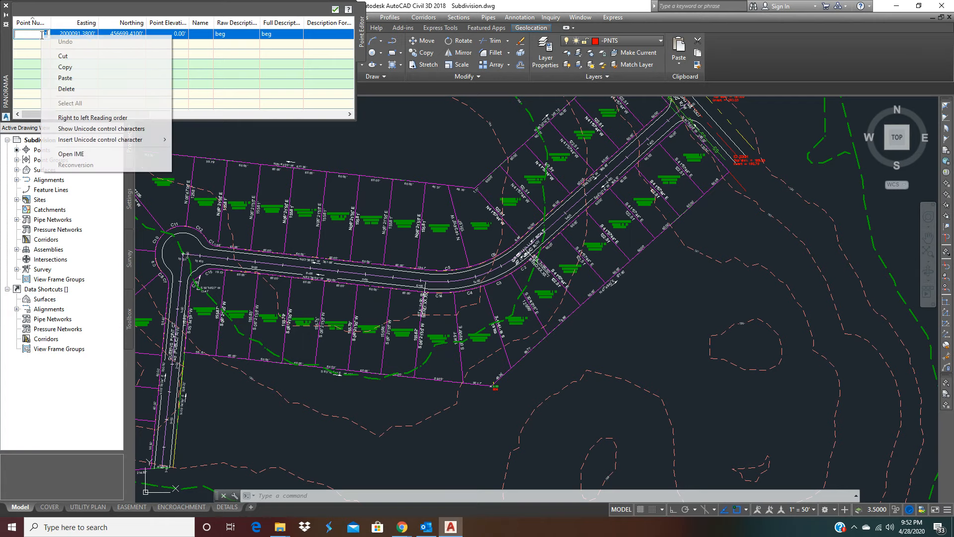
pyautogui.click(65, 88)
pyautogui.click(23, 27)
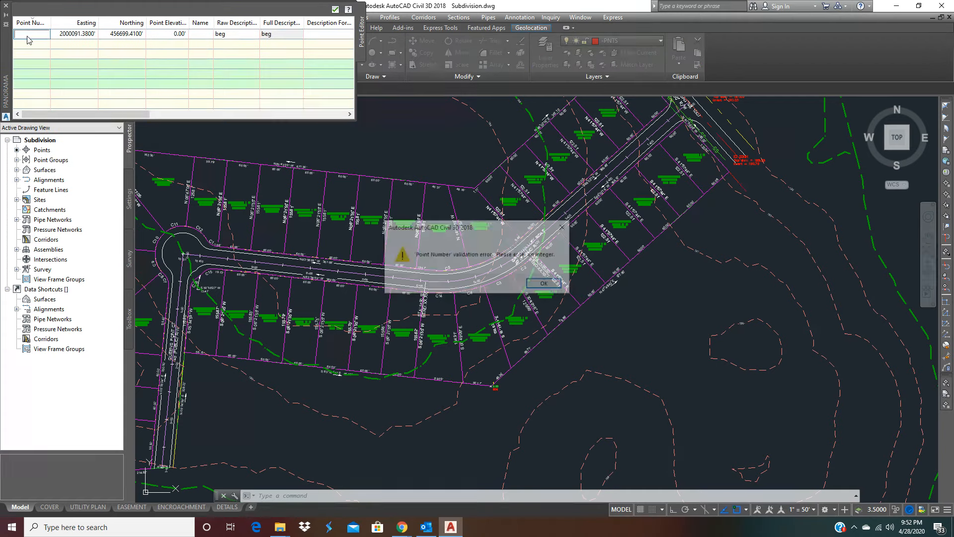
pyautogui.click(546, 284)
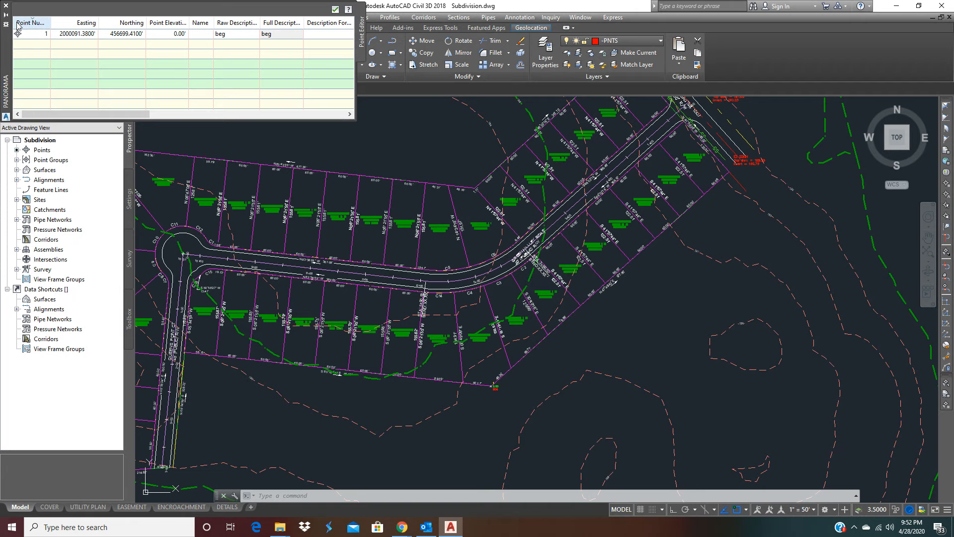
# - Delete point 1, described as beg, from the drawing and confirm the deletion
pyautogui.rightClick(25, 33)
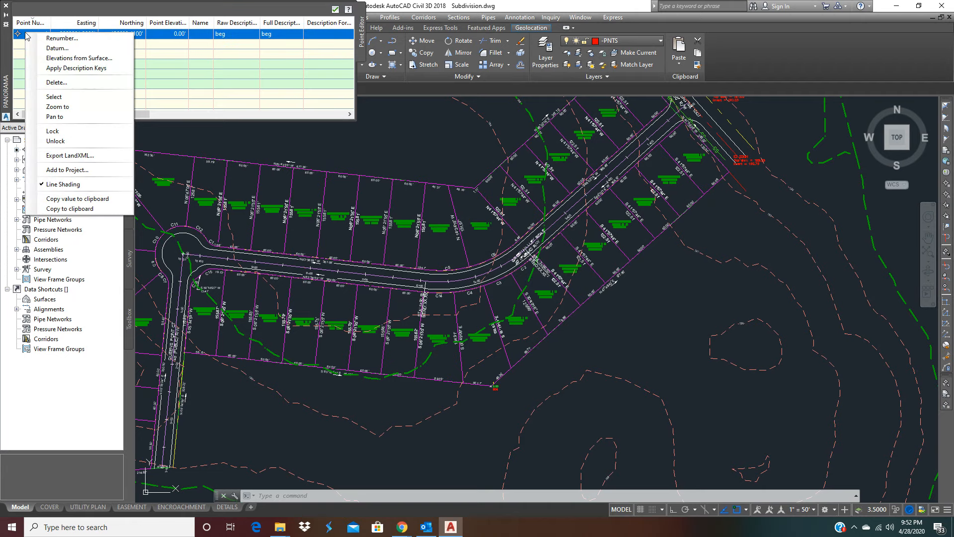
pyautogui.click(56, 82)
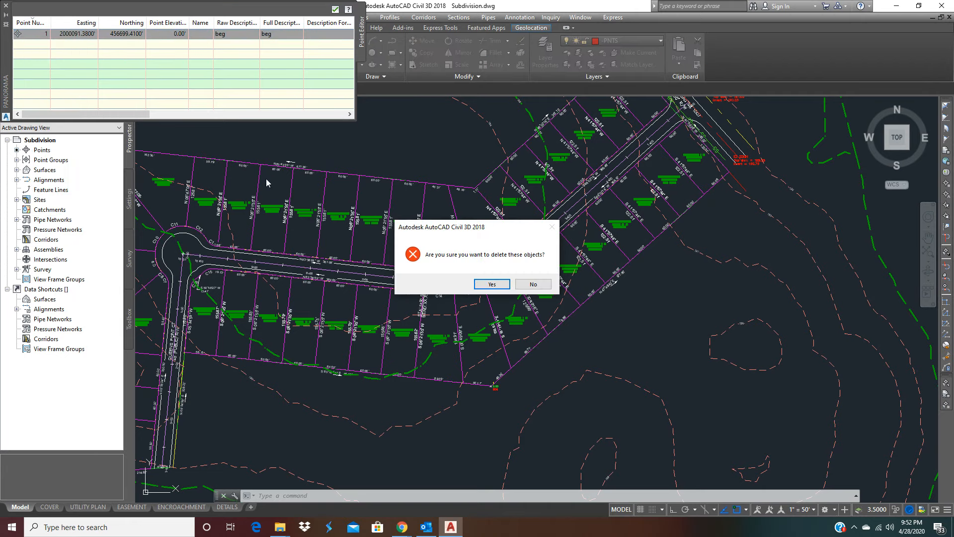
pyautogui.click(490, 284)
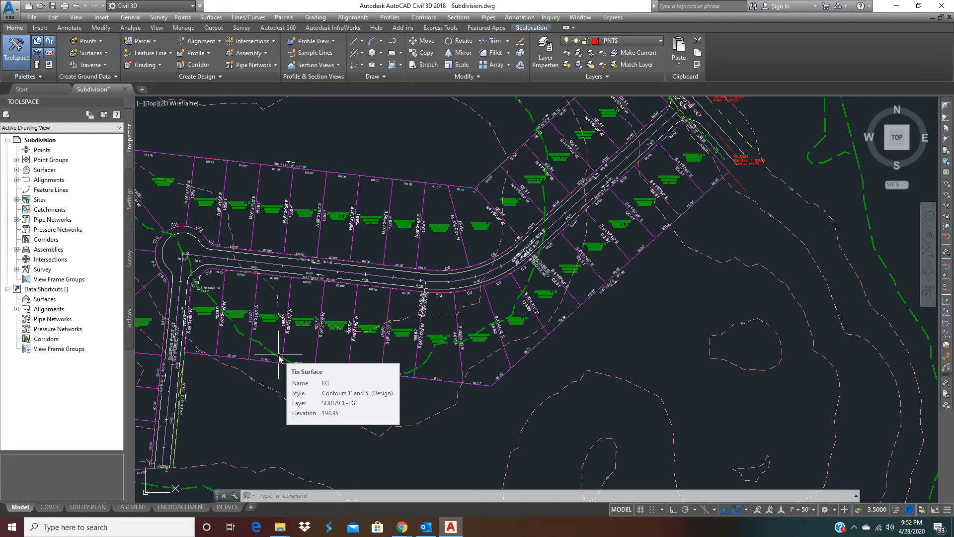
# - Start a point import and choose PNEZD (comma delimited) as the point file format
pyautogui.click(184, 18)
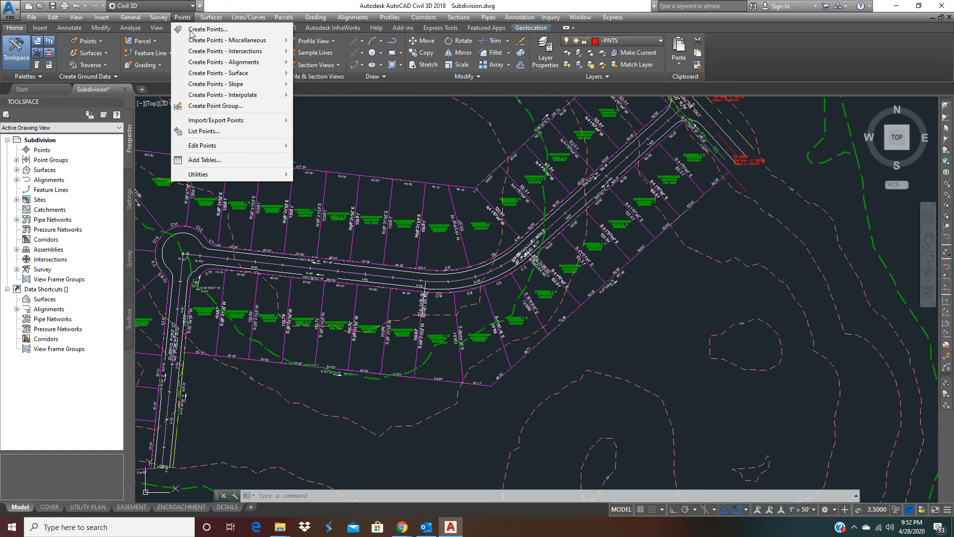
pyautogui.moveTo(217, 125)
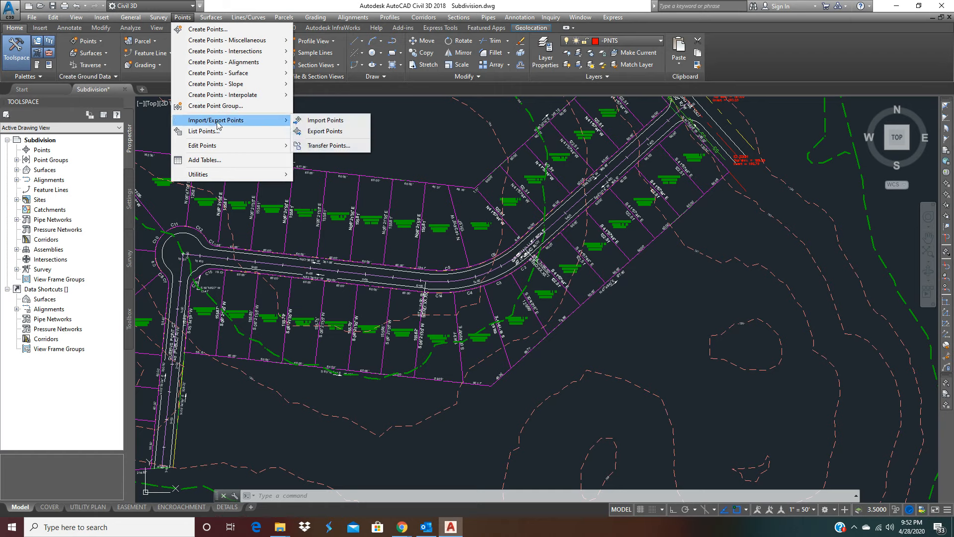
pyautogui.click(321, 121)
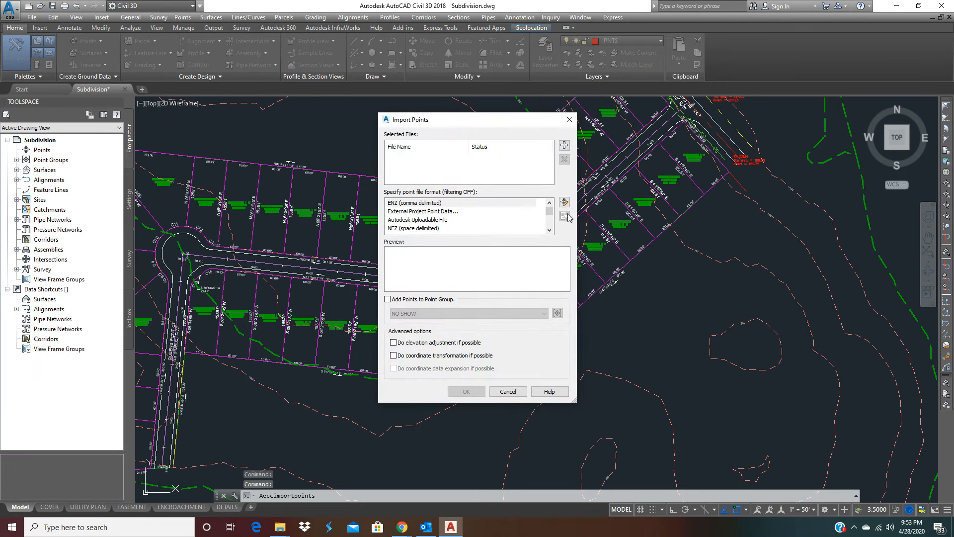
pyautogui.moveTo(550, 211); pyautogui.dragTo(552, 237)
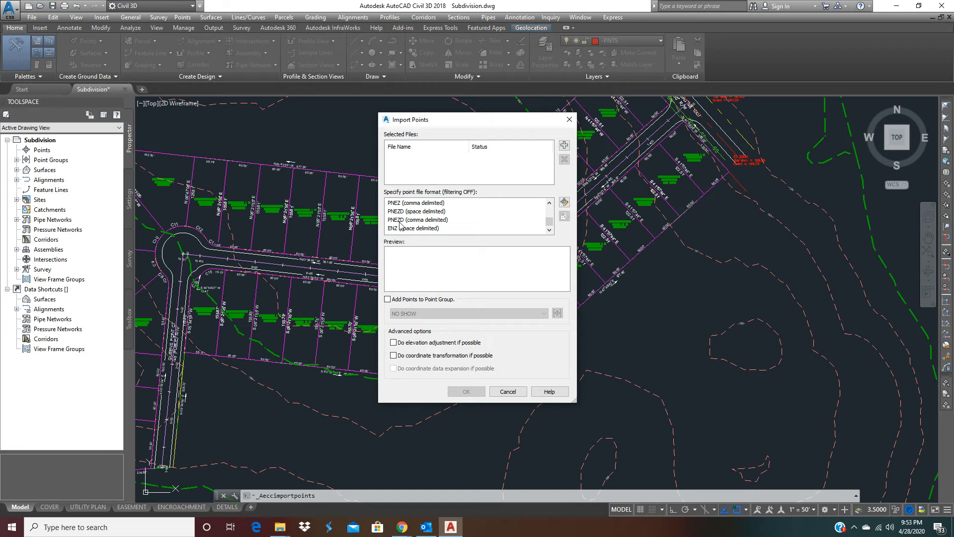
pyautogui.click(401, 220)
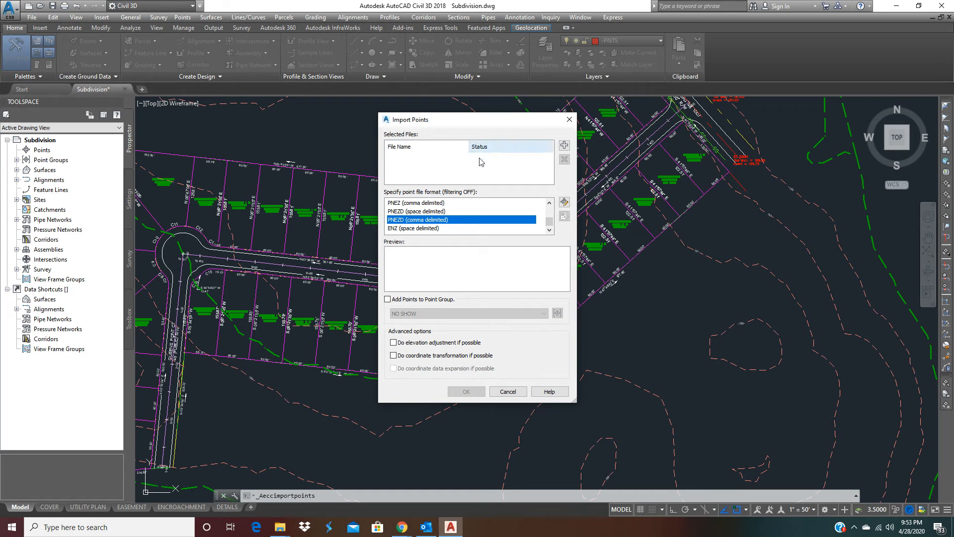
# - Add the Finished Grade Points text file from the Desktop as import source and enable adding its points to a point group
pyautogui.click(564, 144)
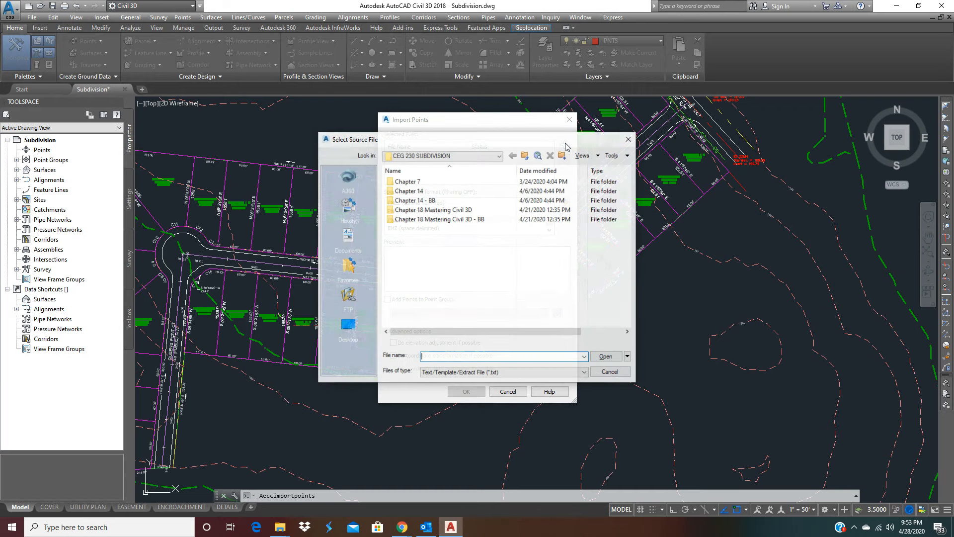
pyautogui.click(347, 326)
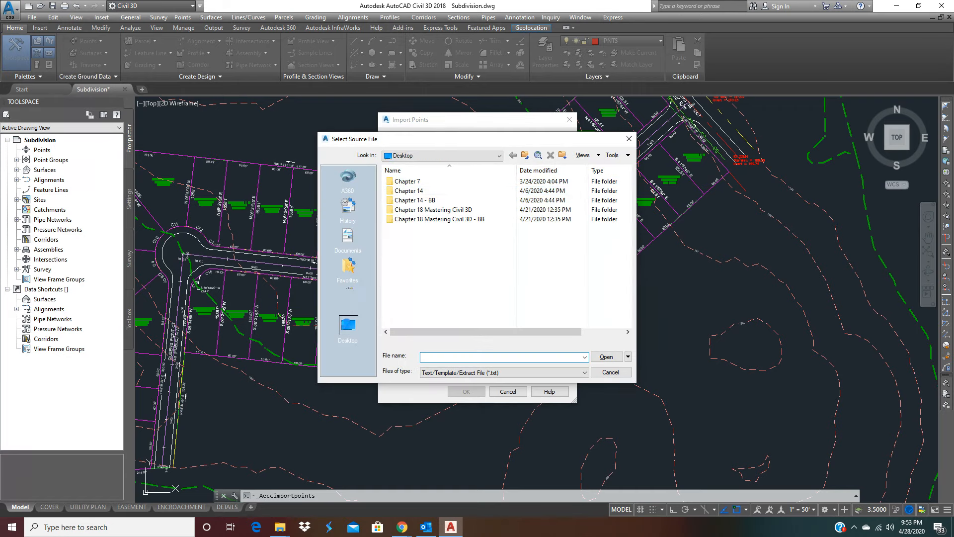
pyautogui.click(416, 304)
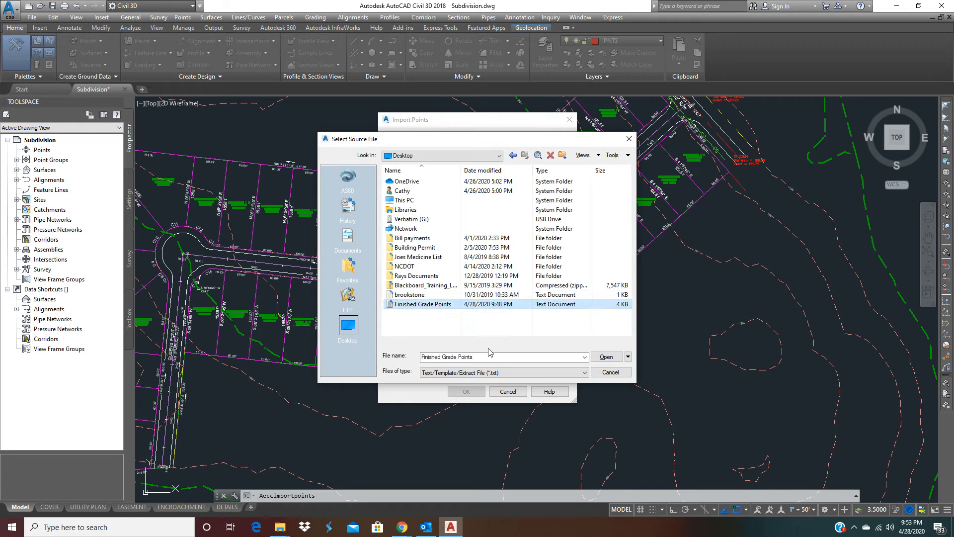
pyautogui.click(606, 357)
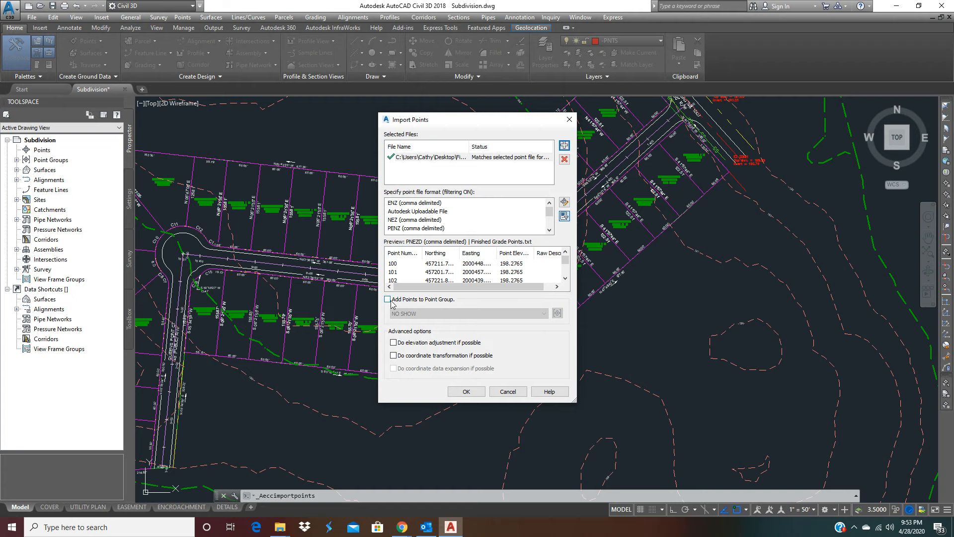
pyautogui.click(388, 300)
pyautogui.click(488, 313)
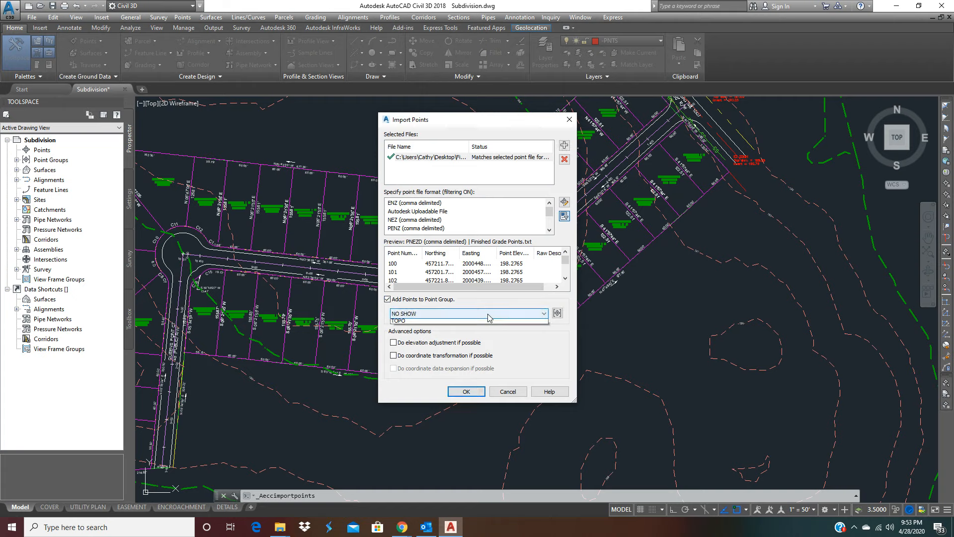
pyautogui.click(416, 328)
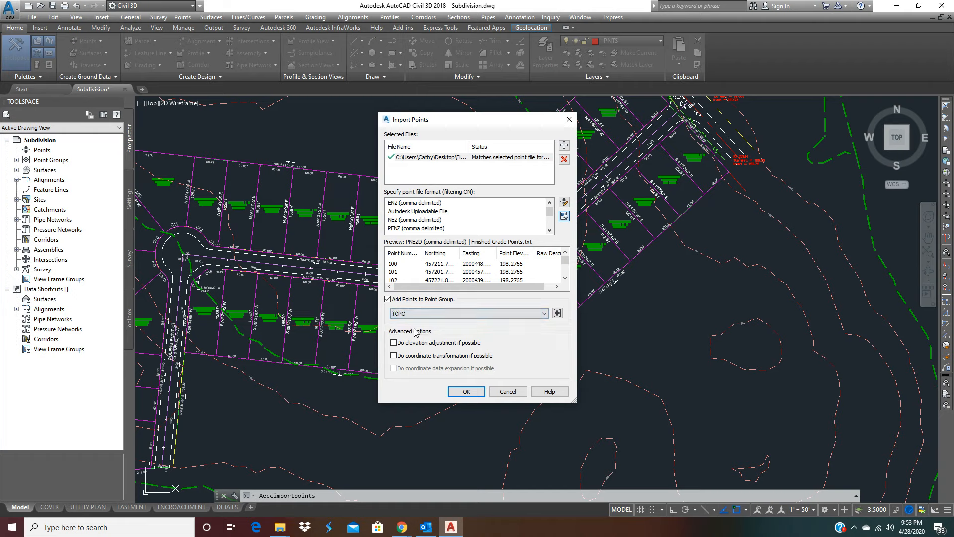
pyautogui.click(429, 315)
pyautogui.click(426, 310)
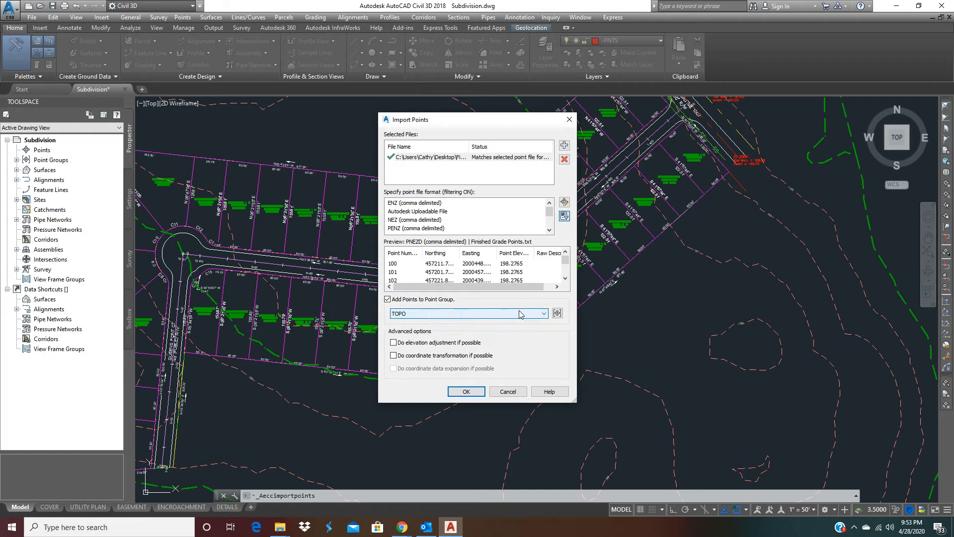
# - Create a point group named FG for the imported points and complete the import
pyautogui.click(557, 313)
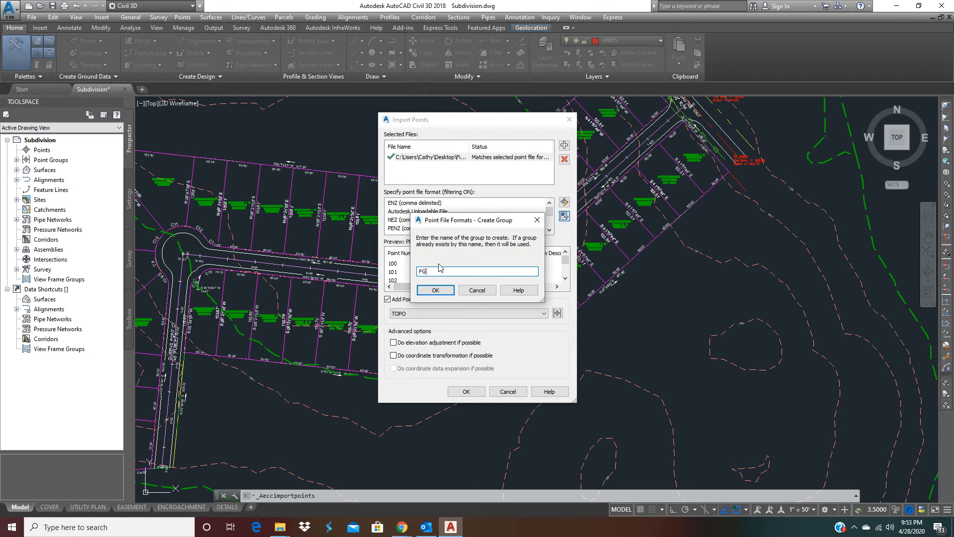
pyautogui.write('FG')
pyautogui.click(435, 289)
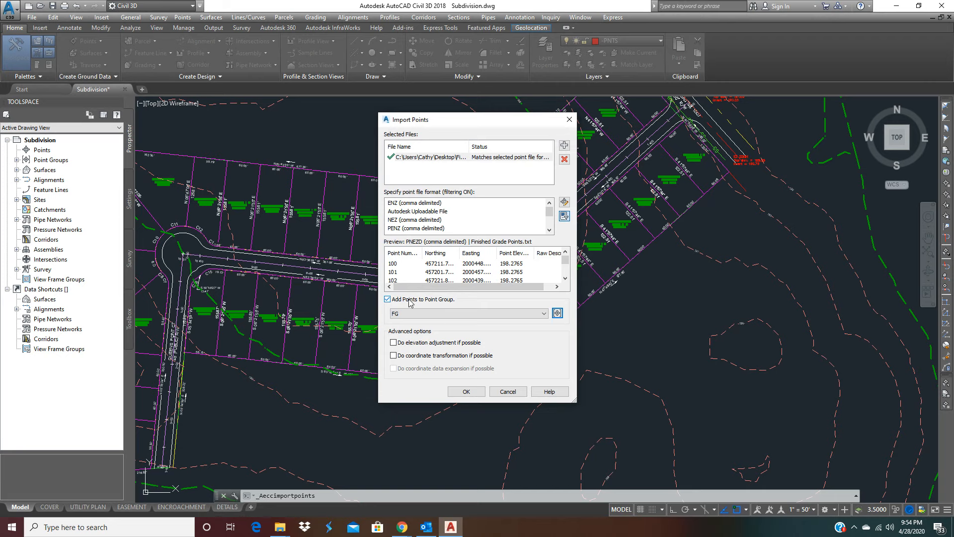
pyautogui.click(466, 392)
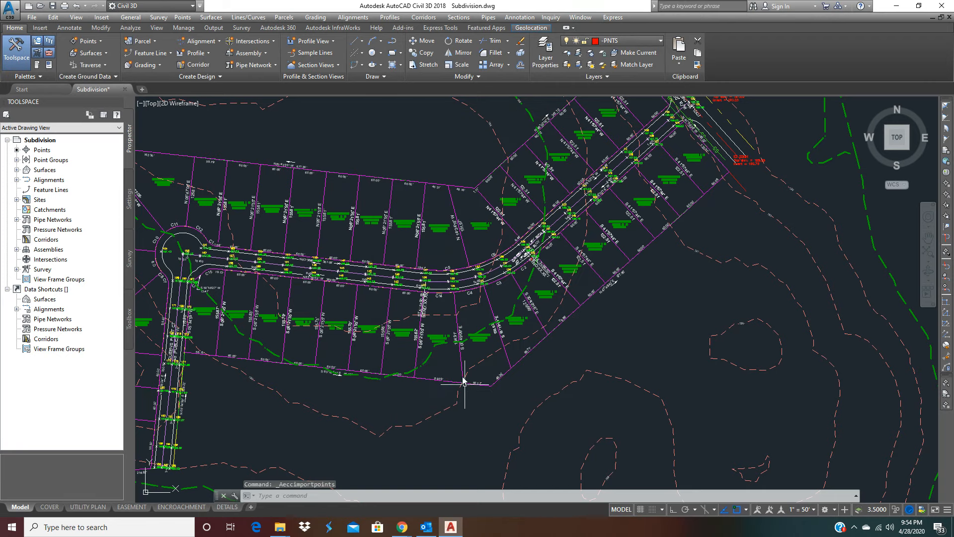
# - List the imported points and assign layer -PNTS to the point layer of all of them
pyautogui.scroll(5, 375, 253)
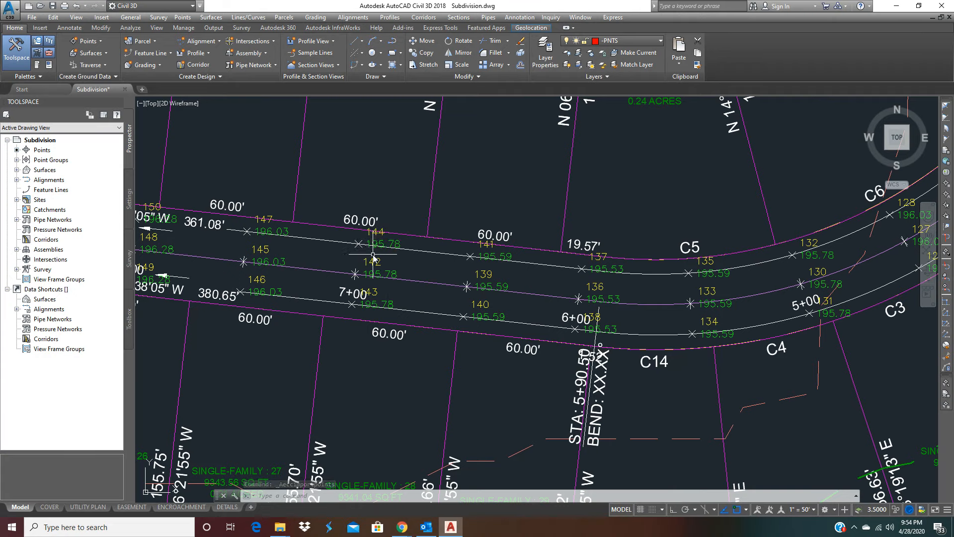
pyautogui.click(182, 17)
pyautogui.click(204, 131)
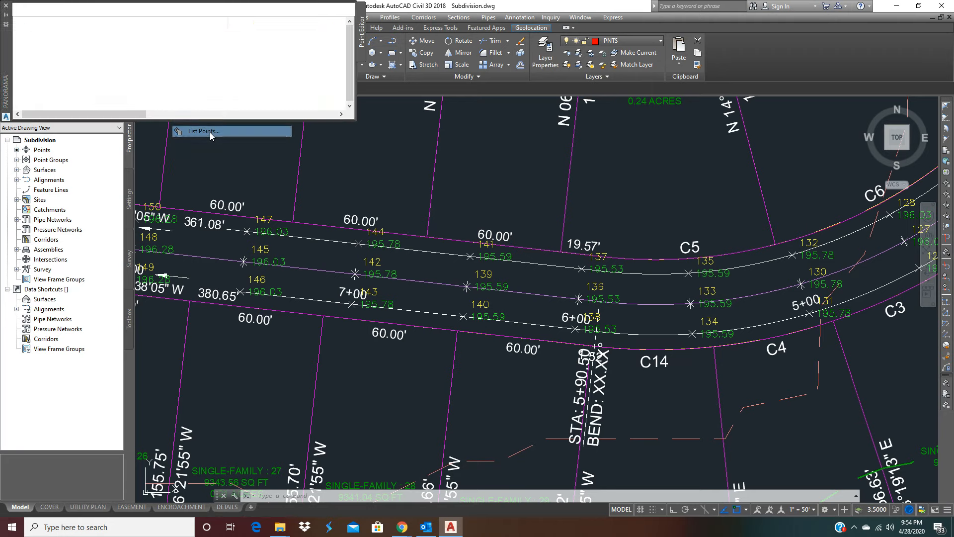
pyautogui.moveTo(115, 115); pyautogui.dragTo(301, 116)
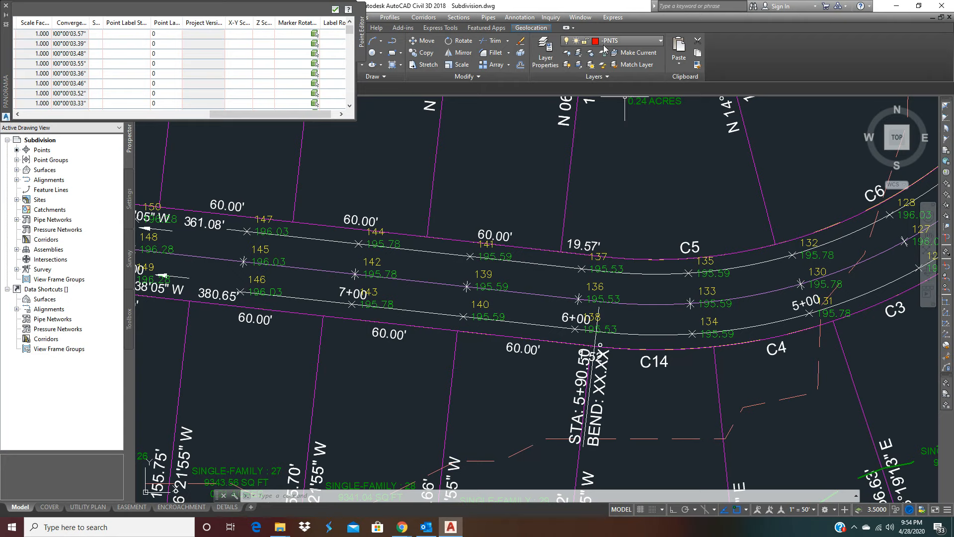
pyautogui.rightClick(166, 24)
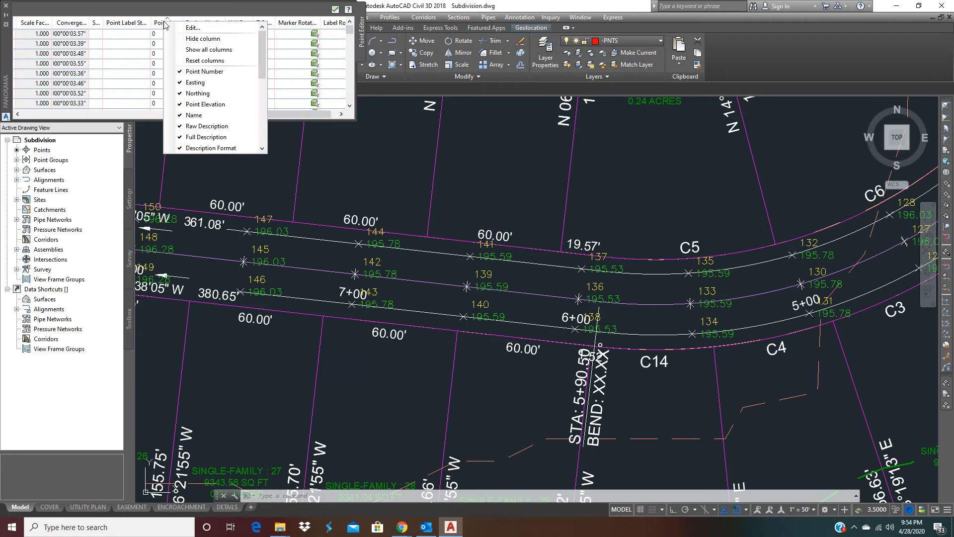
pyautogui.click(201, 29)
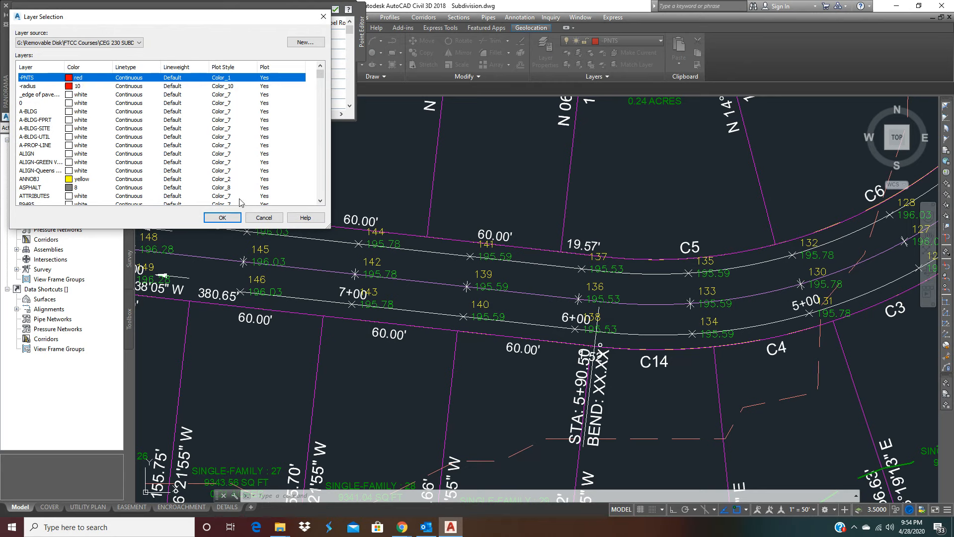
pyautogui.click(223, 218)
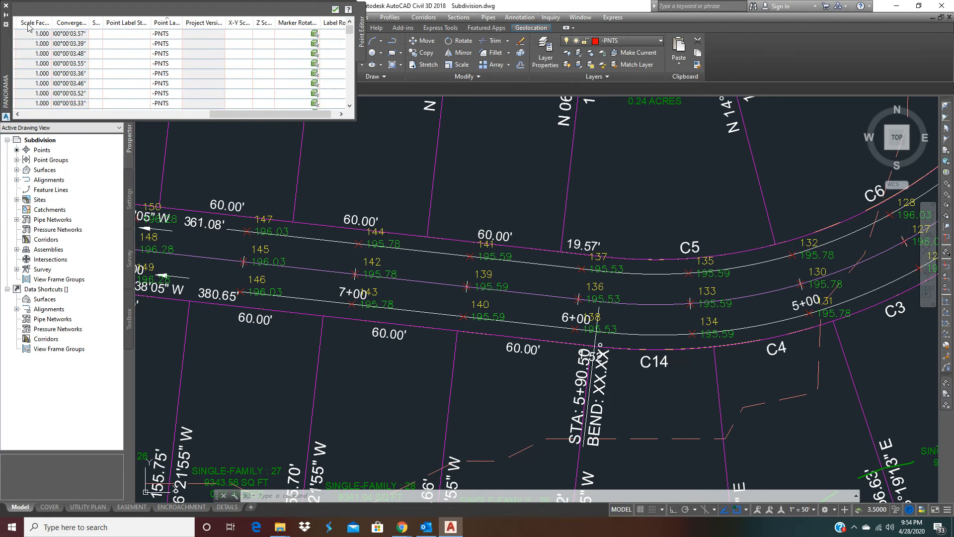
pyautogui.click(7, 5)
pyautogui.scroll(-5, 430, 308)
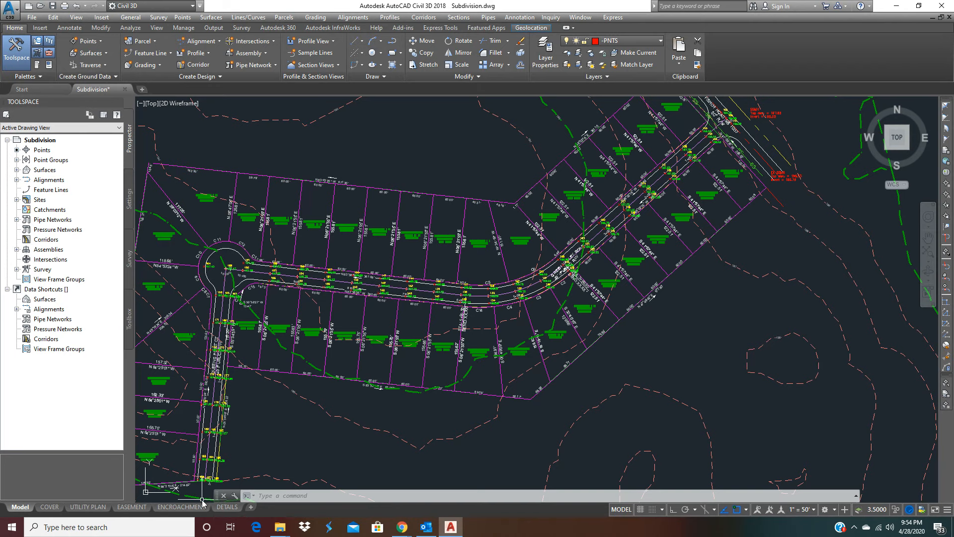
pyautogui.scroll(2, 209, 457)
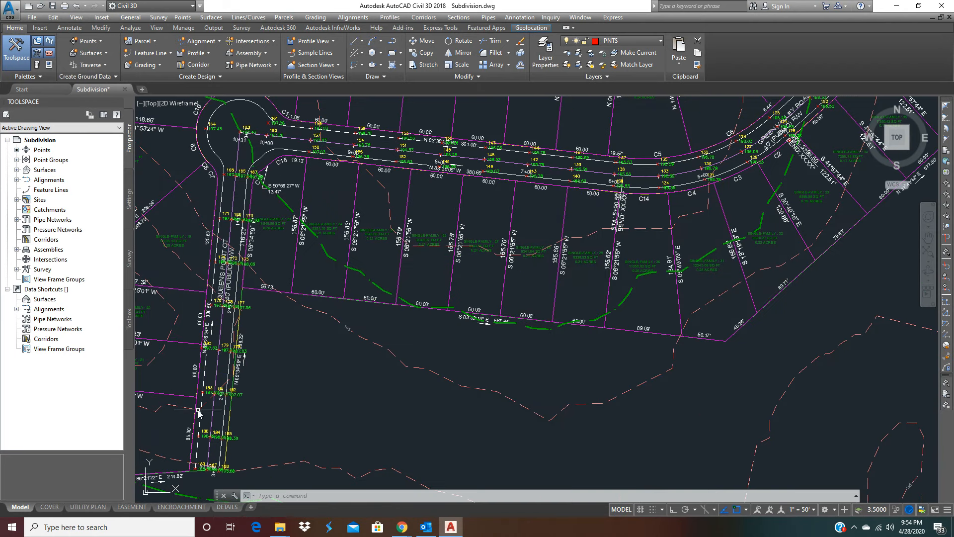
pyautogui.scroll(-4, 199, 392)
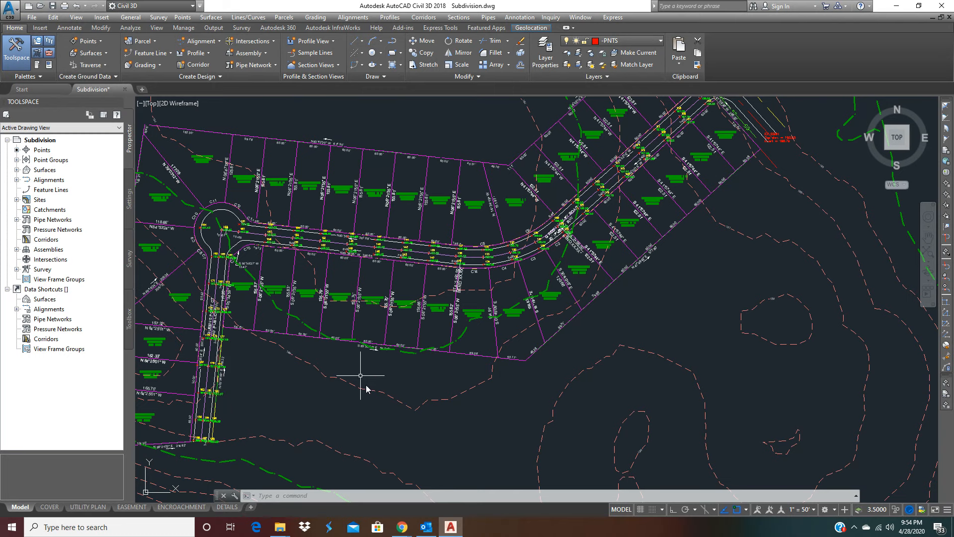
pyautogui.scroll(-2, 377, 404)
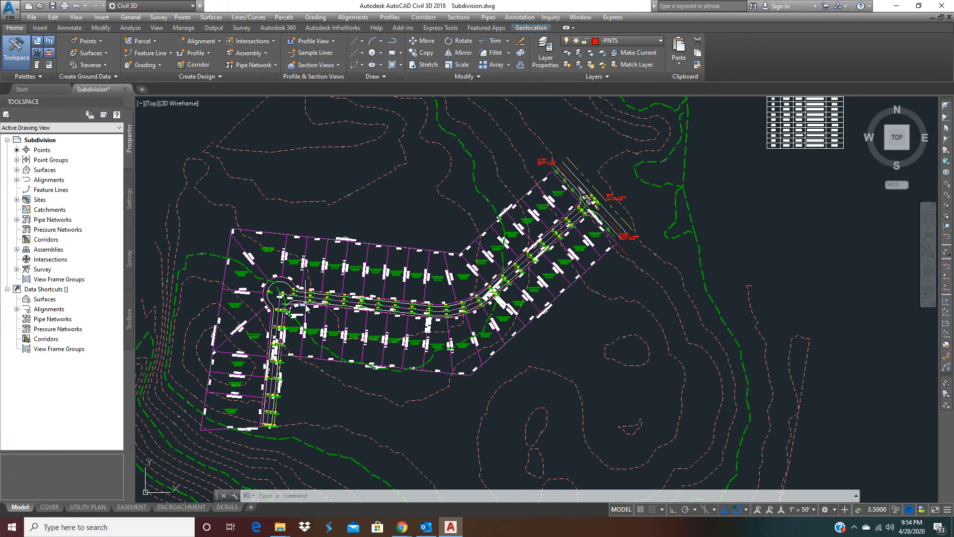
pyautogui.scroll(4, 306, 308)
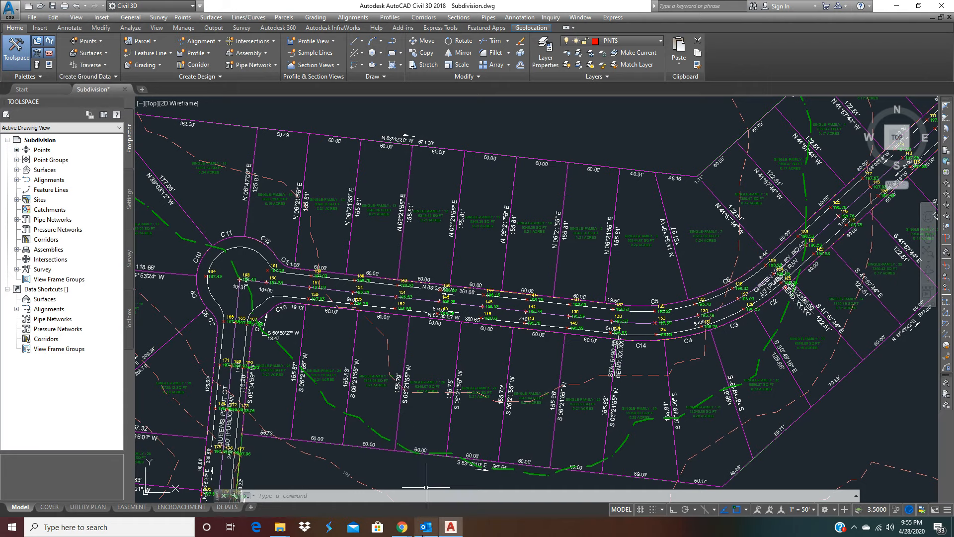
pyautogui.moveTo(423, 534)
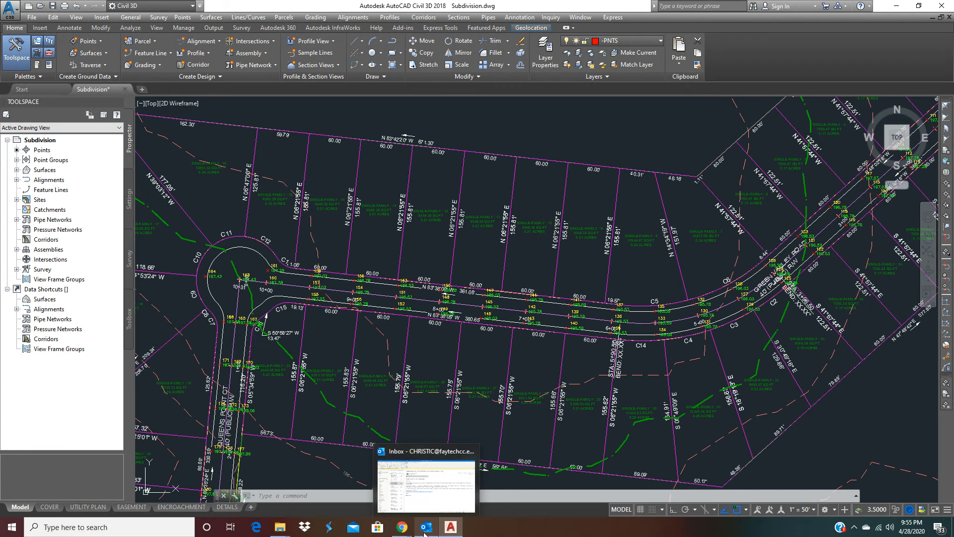
pyautogui.moveTo(402, 528)
pyautogui.click(435, 496)
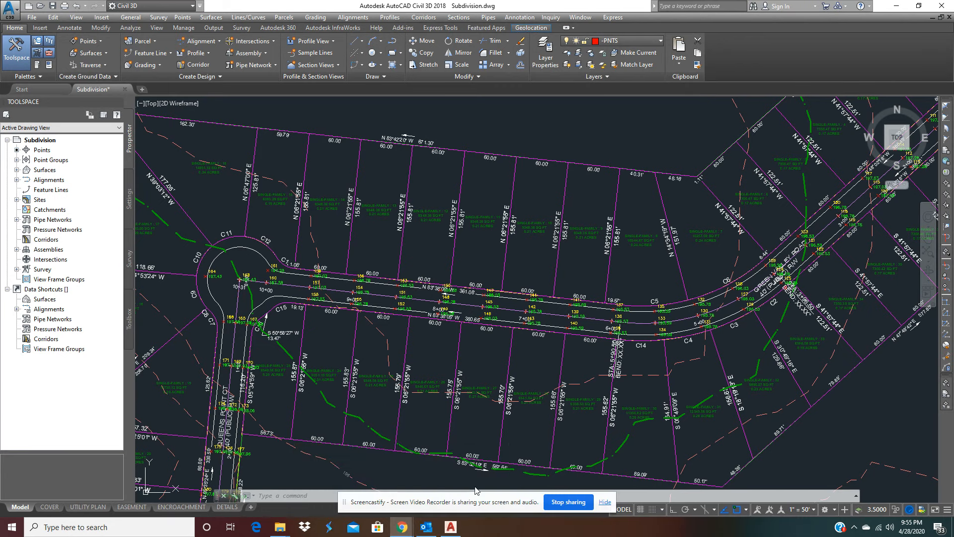